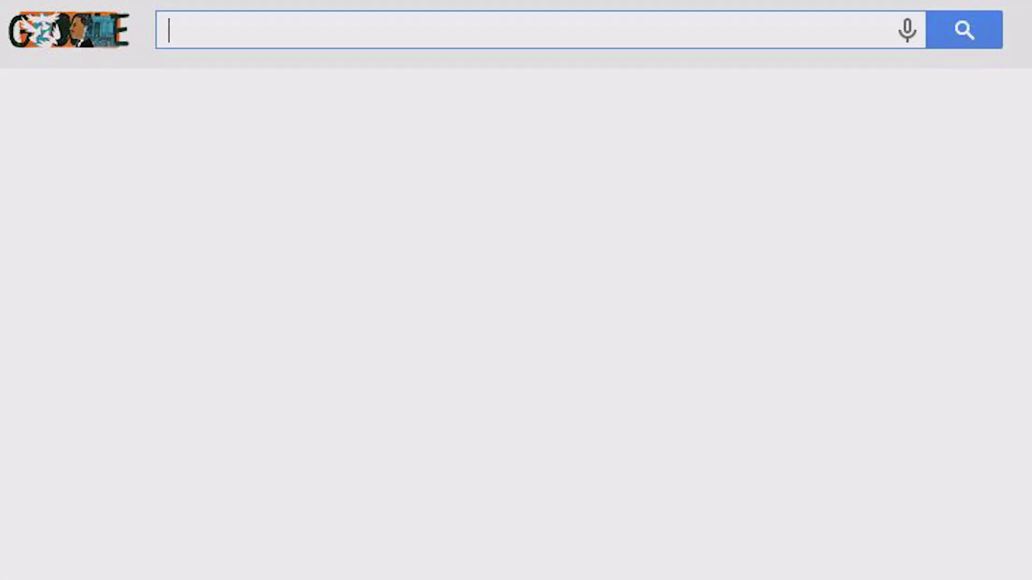
type("algeb")
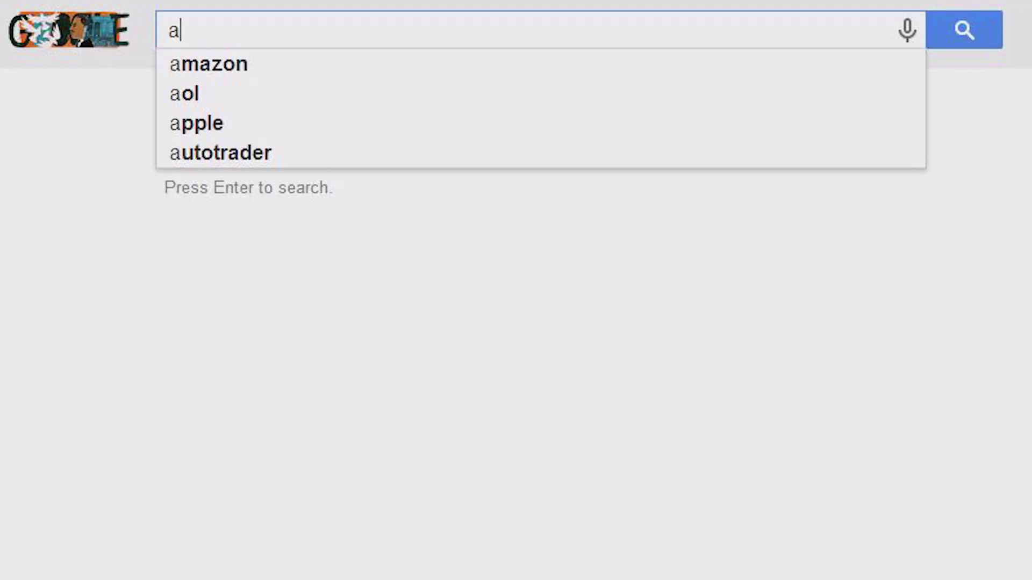
type("ra homework")
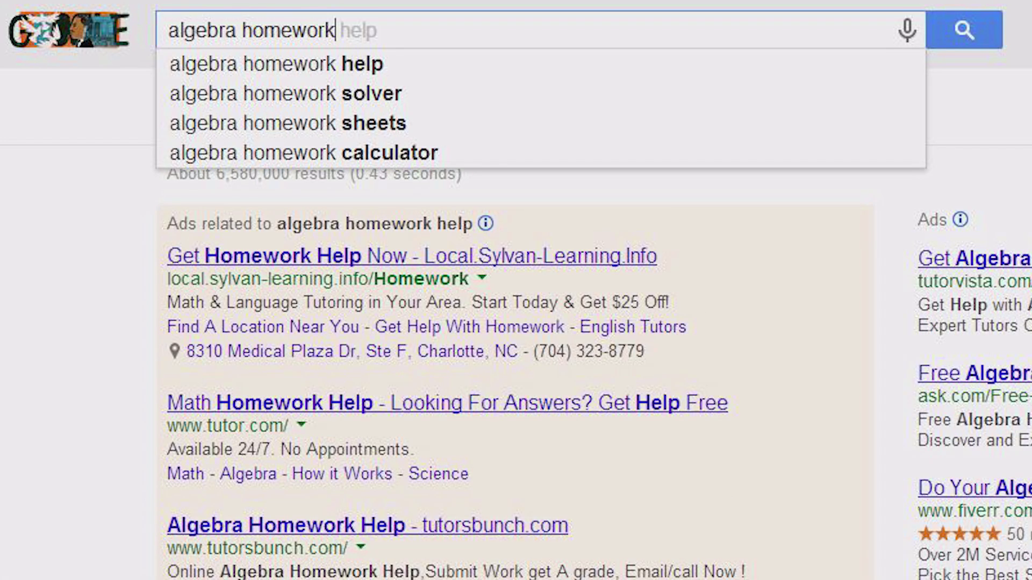
Search Google for 'algebra homework' and bring up the Personal Blocklist popup
key("Return")
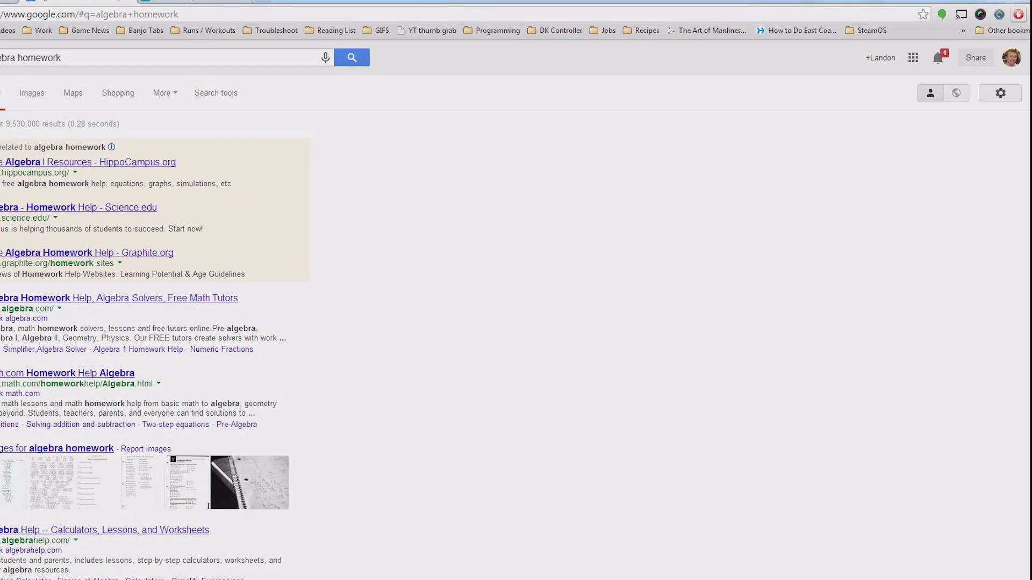
left_click(1018, 14)
Import the 'algebra' pattern into Personal Blocklist and close the popup
left_click(1008, 132)
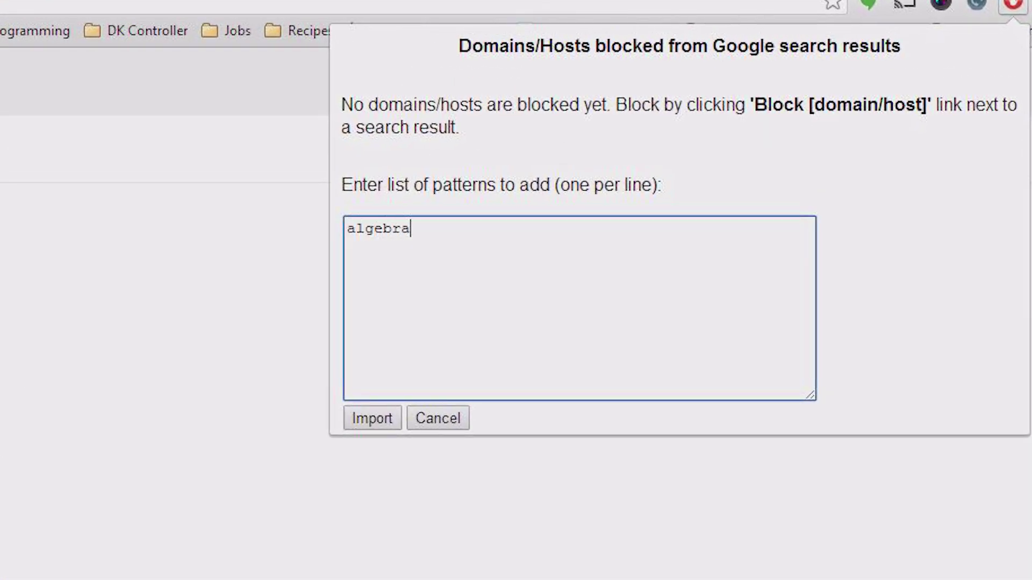
left_click(372, 418)
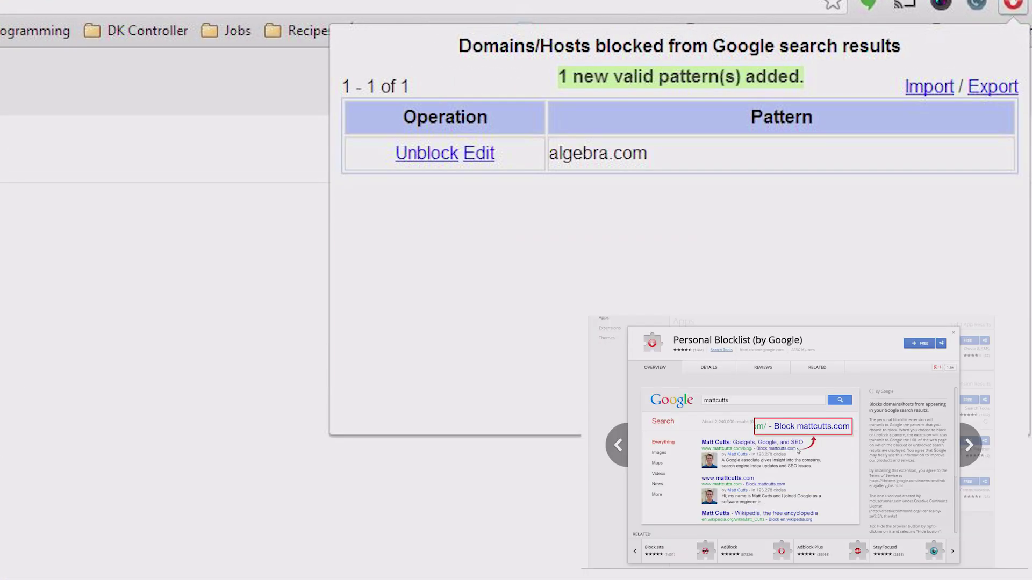
key("Escape")
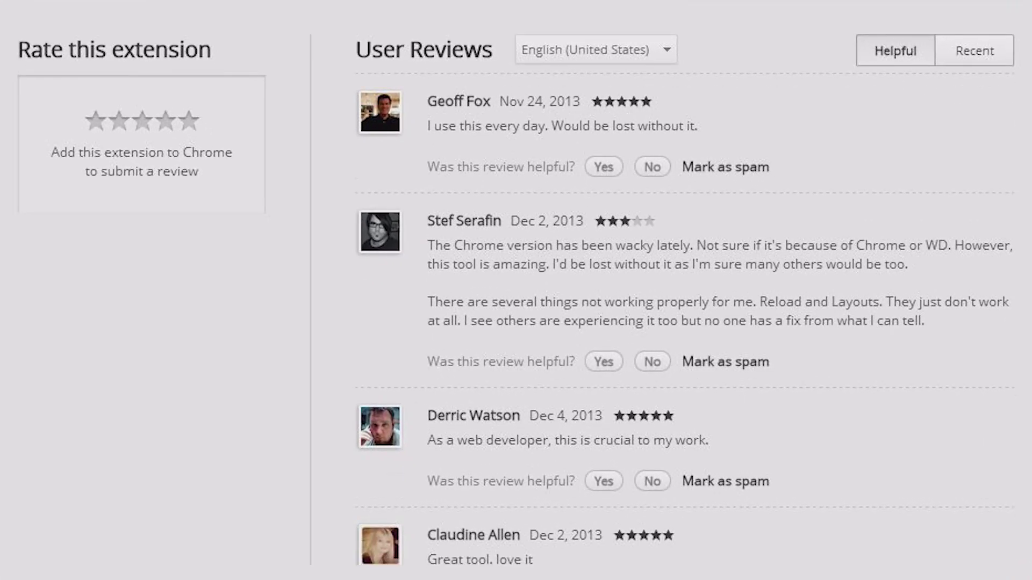
scroll(683, 297, "down", 3)
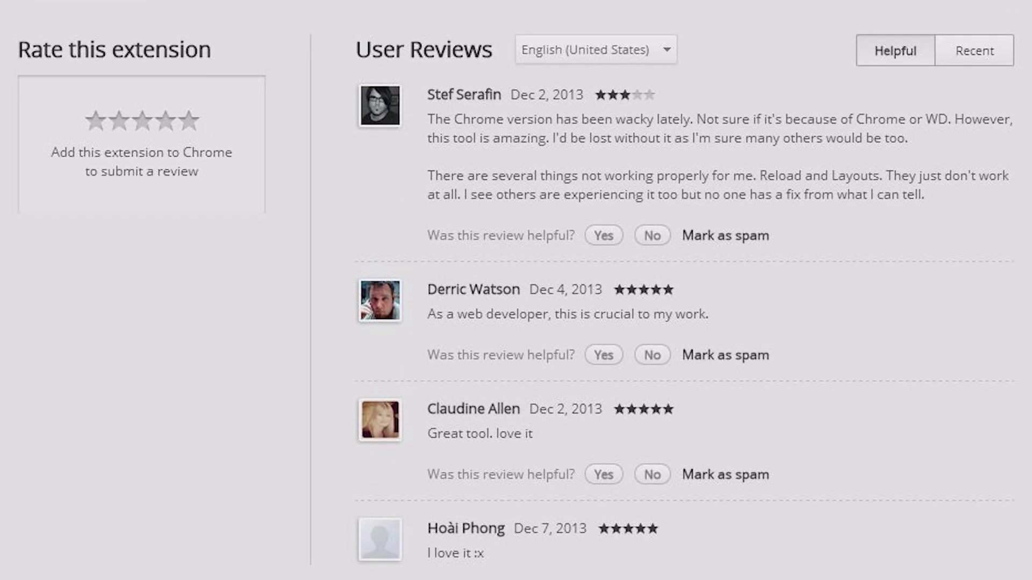
scroll(684, 297, "down", 3)
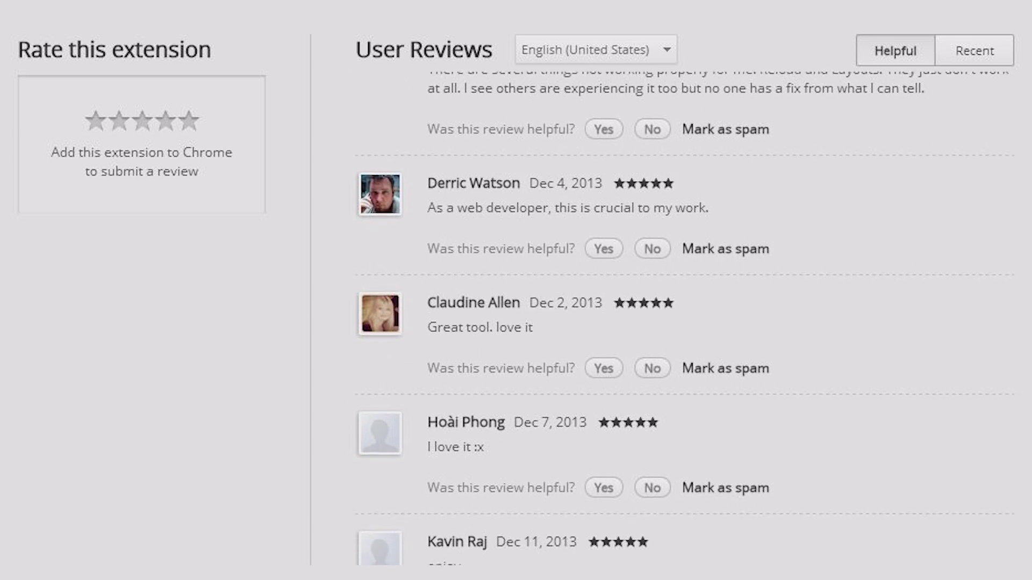
scroll(684, 296, "down", 2)
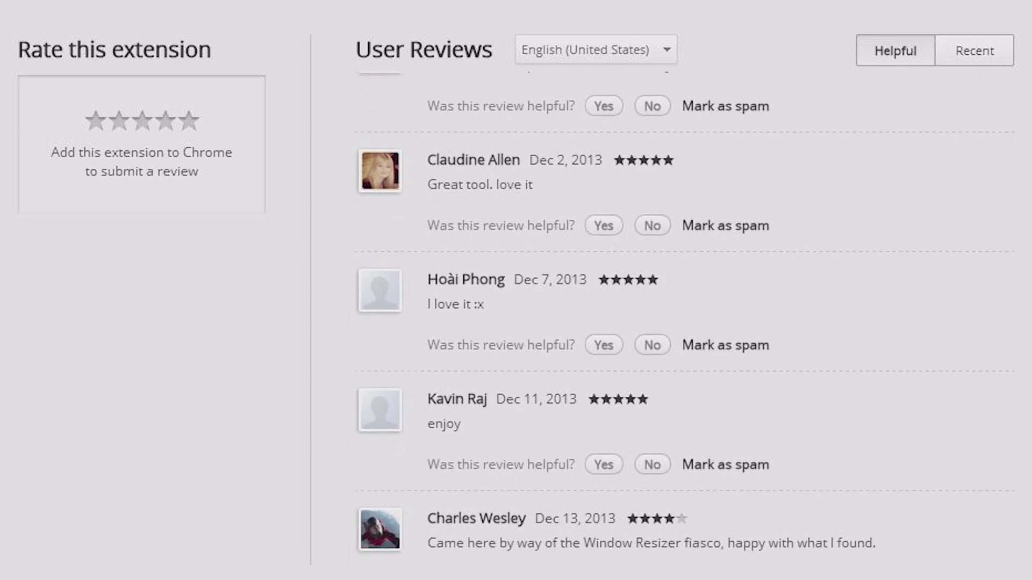
scroll(683, 296, "down", 3)
scroll(684, 296, "down", 2)
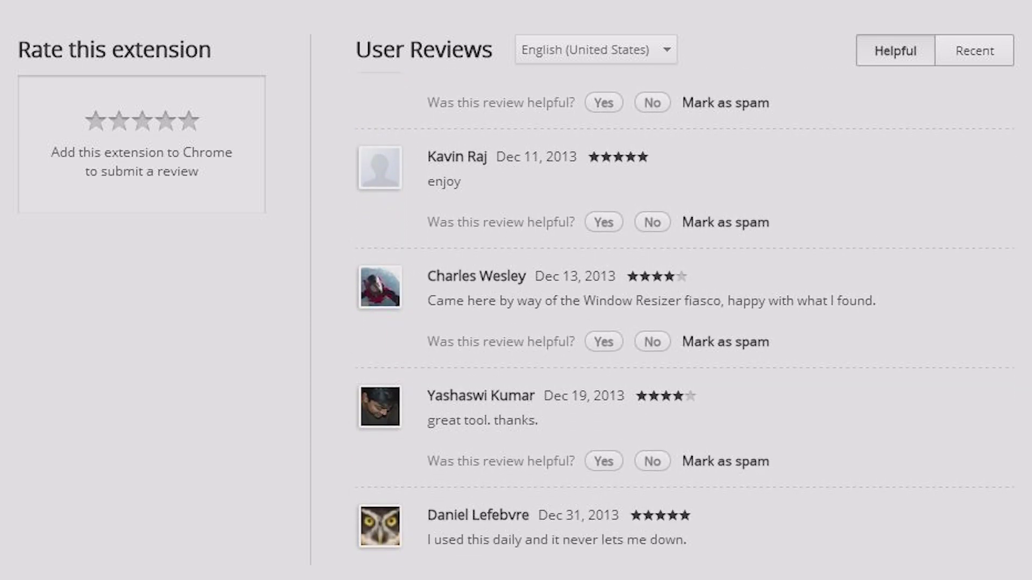
scroll(685, 297, "up", 3)
scroll(615, 312, "down", 3)
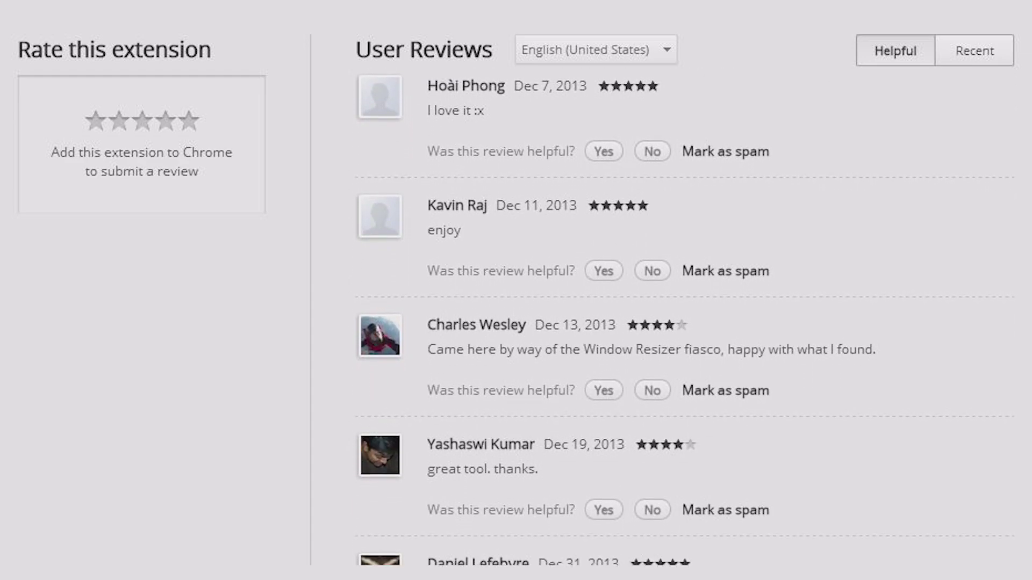